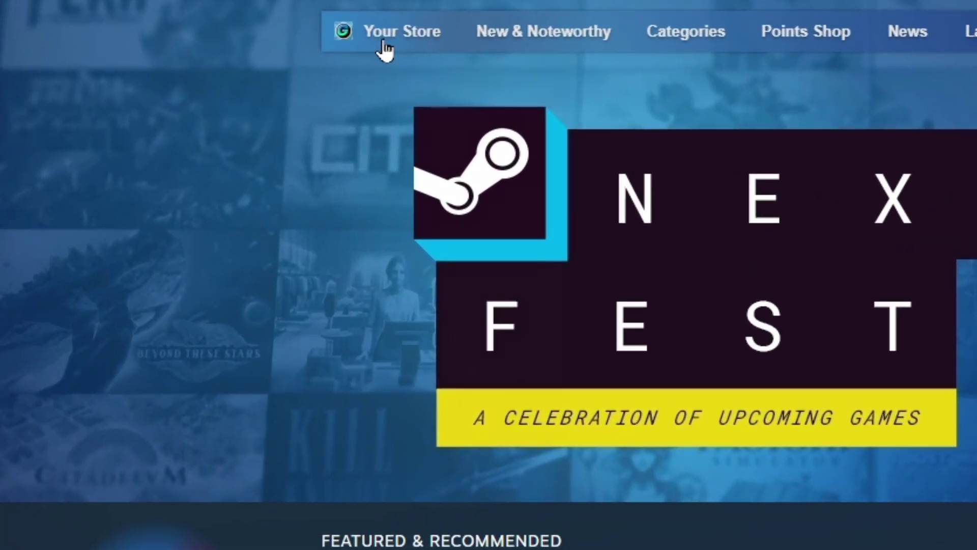
Step: Open the Interactive Recommender from the recommendations of Your Store
mouse_move(274, 74)
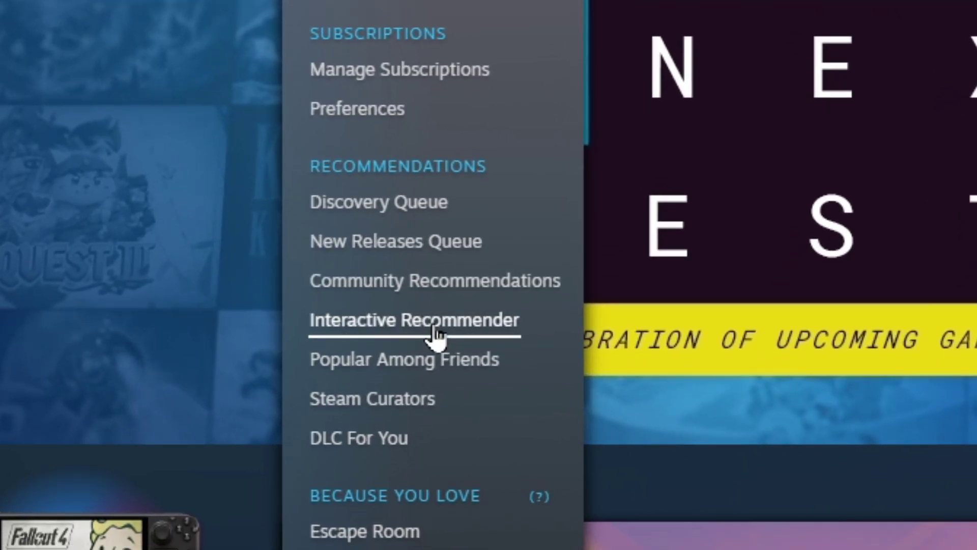
left_click(437, 333)
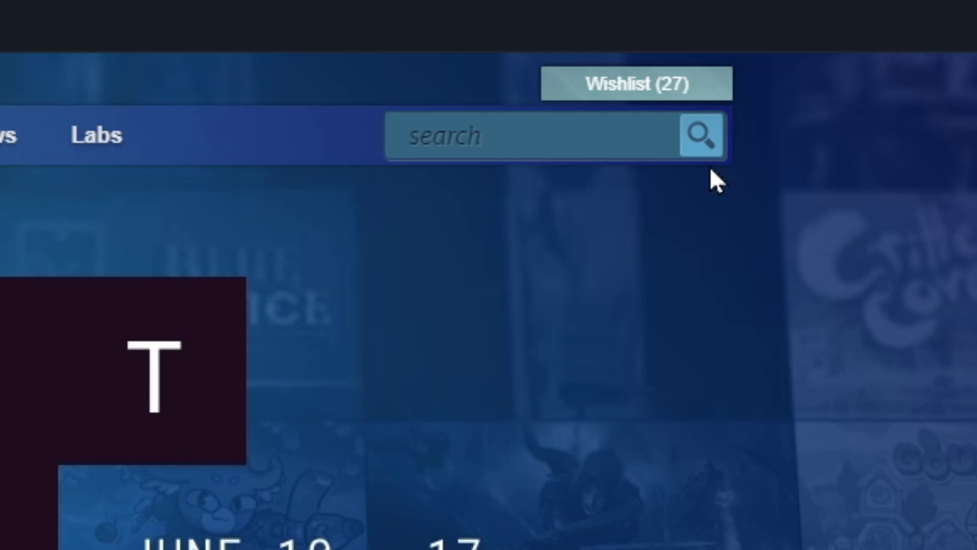
Step: Open the full store search without a search term, limit results to Special Offers and lower the maximum price filter
left_click(703, 139)
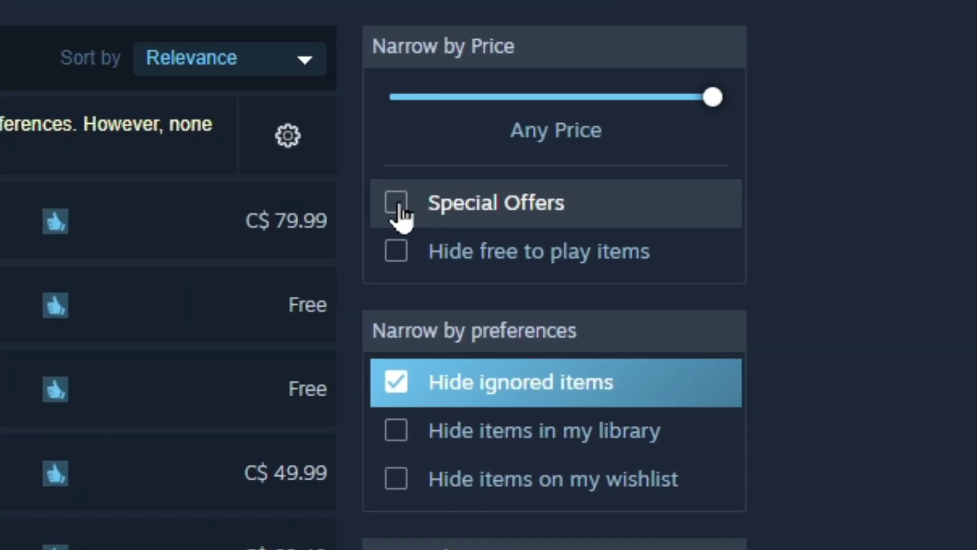
left_click(614, 187)
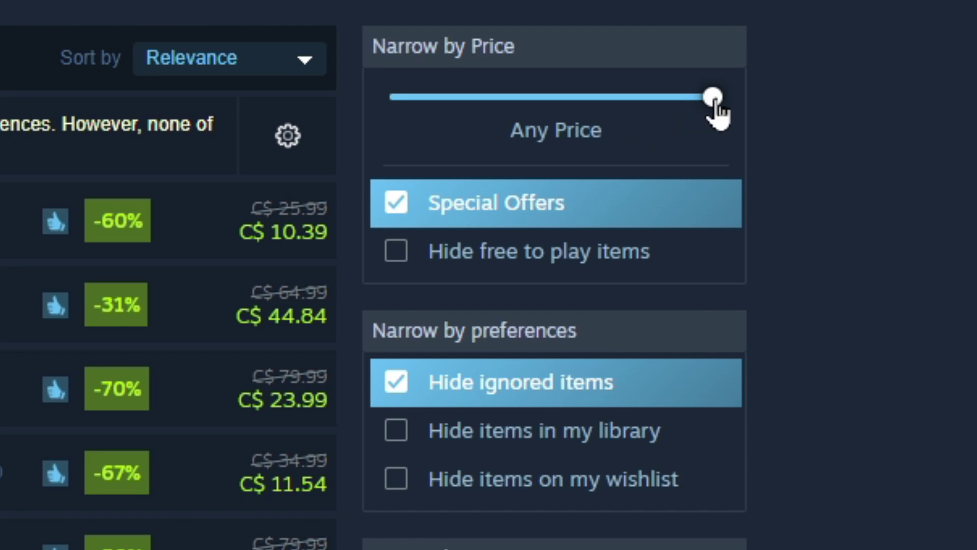
left_click_drag(714, 102, 400, 122)
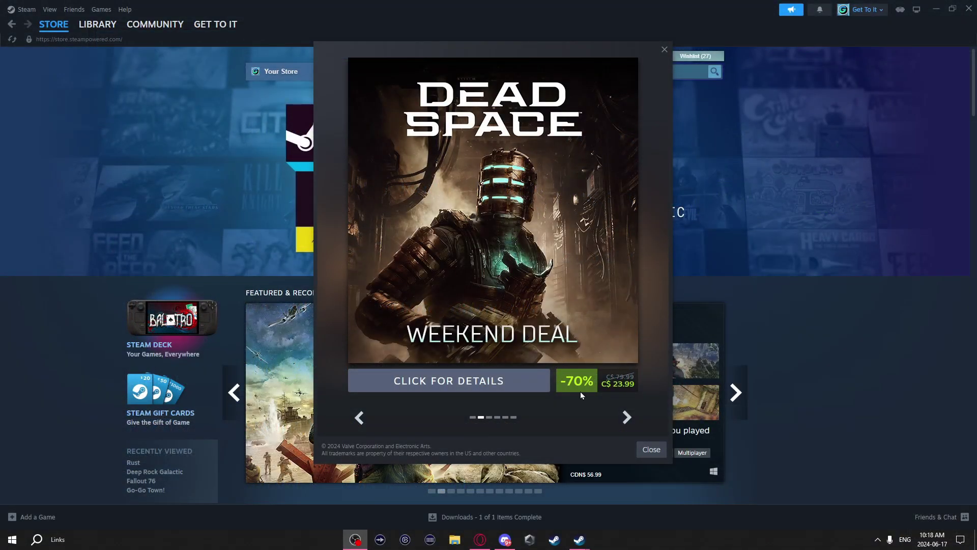
Step: Advance the Weekend Deal pop-up from Dead Space to the following offer and dismiss it
left_click(627, 417)
key("Escape")
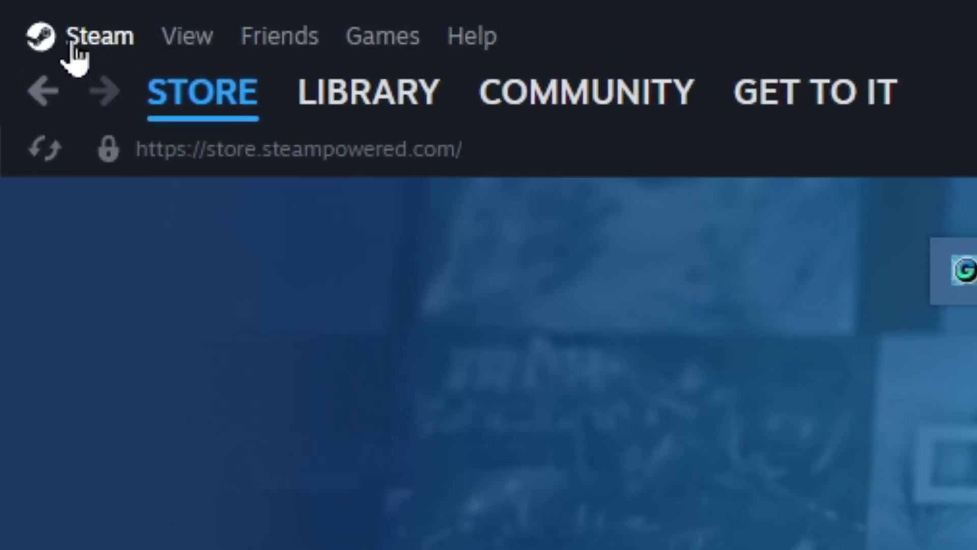
Step: In the interface settings, turn off notifications about game changes and new or upcoming releases, and set Start Up Location to Library
left_click(74, 38)
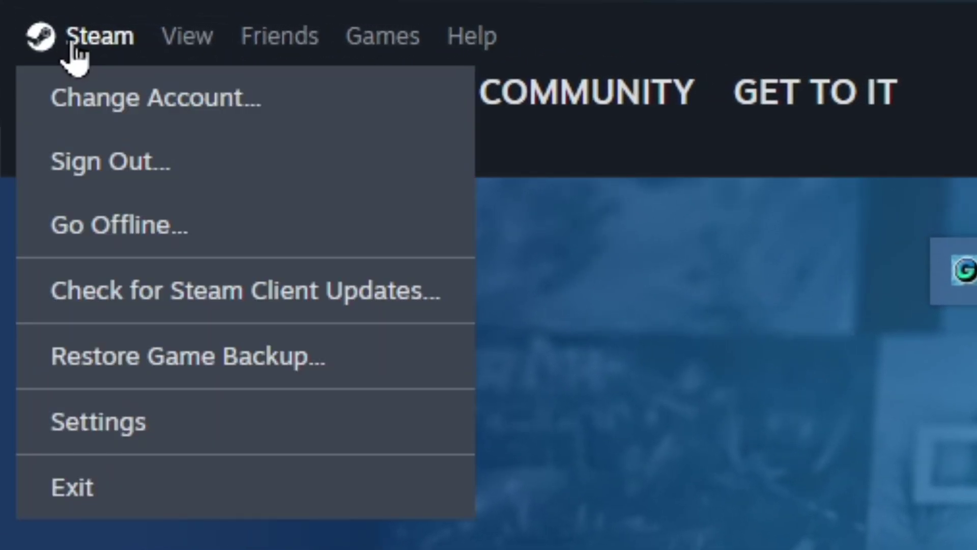
left_click(122, 451)
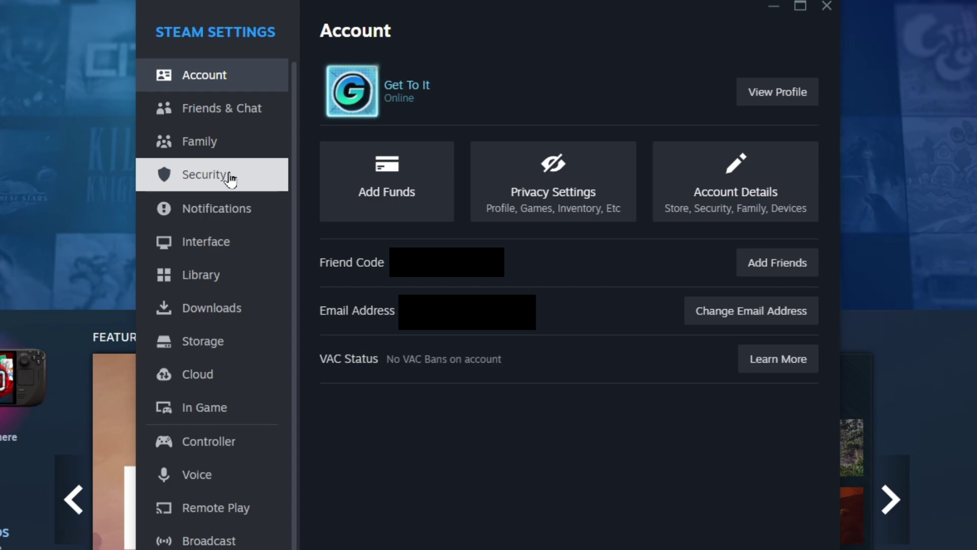
left_click(245, 249)
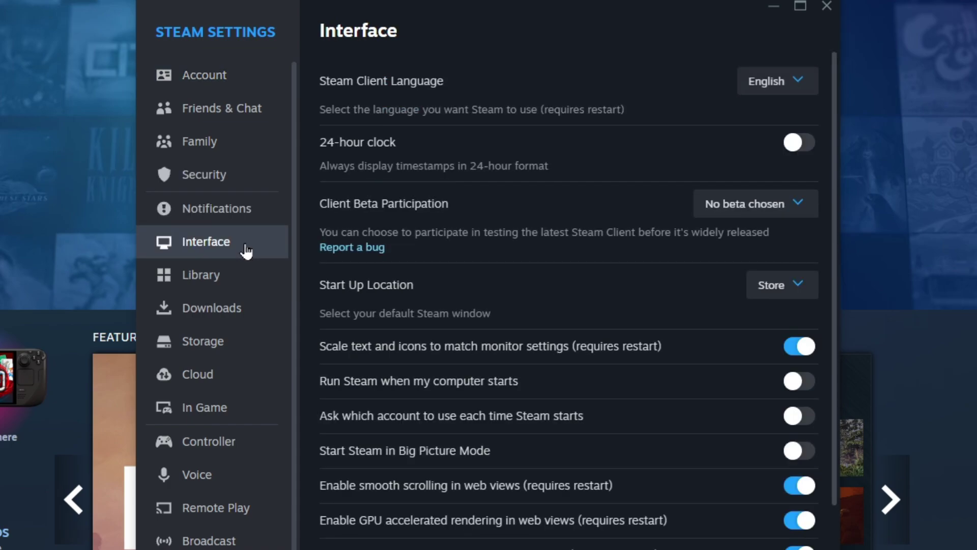
scroll(540, 248, "down", 3)
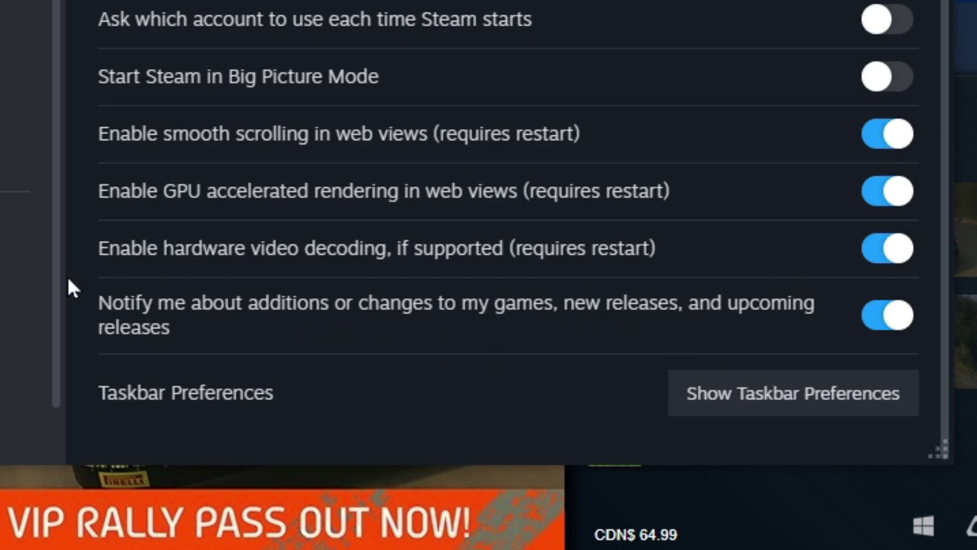
left_click(890, 327)
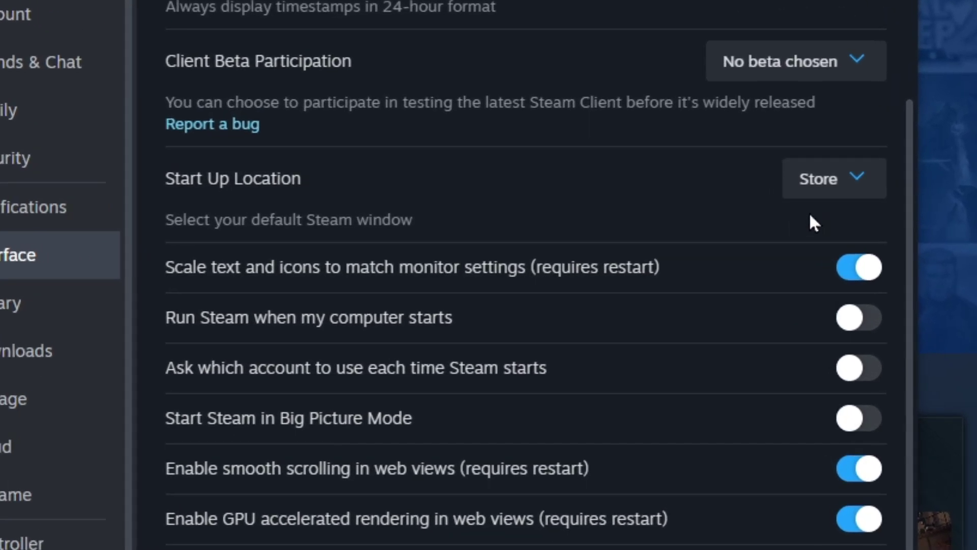
left_click(829, 179)
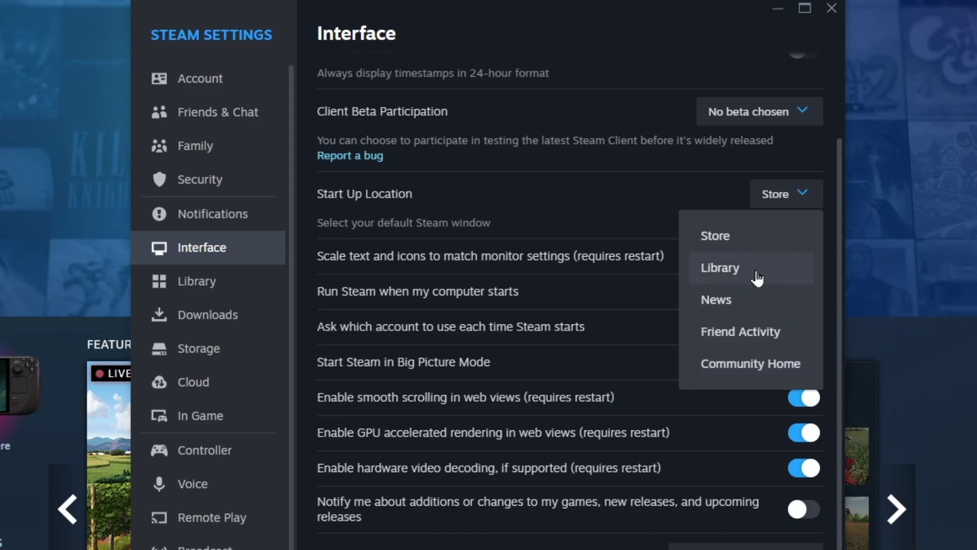
left_click(795, 286)
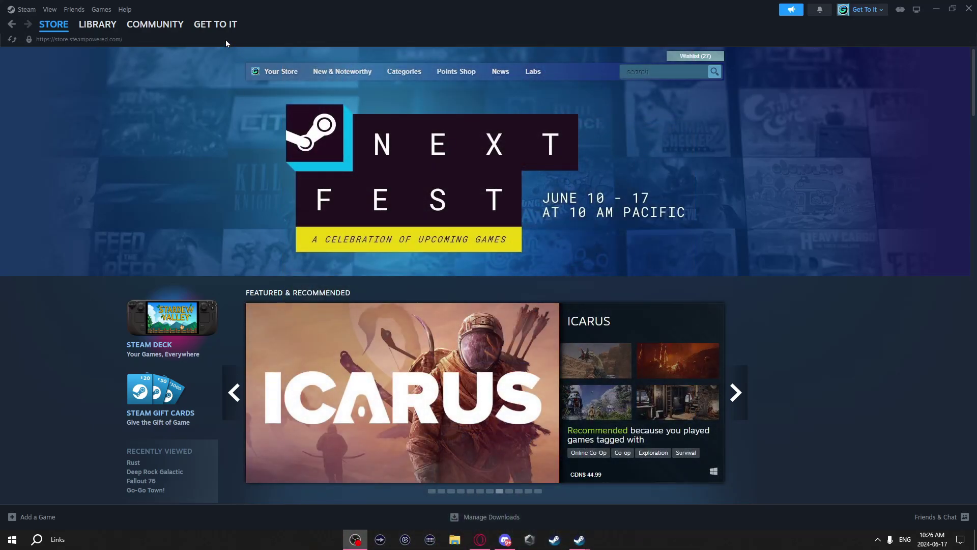
Step: Set both Game details and Friends List to Private in the profile's privacy settings
mouse_move(207, 24)
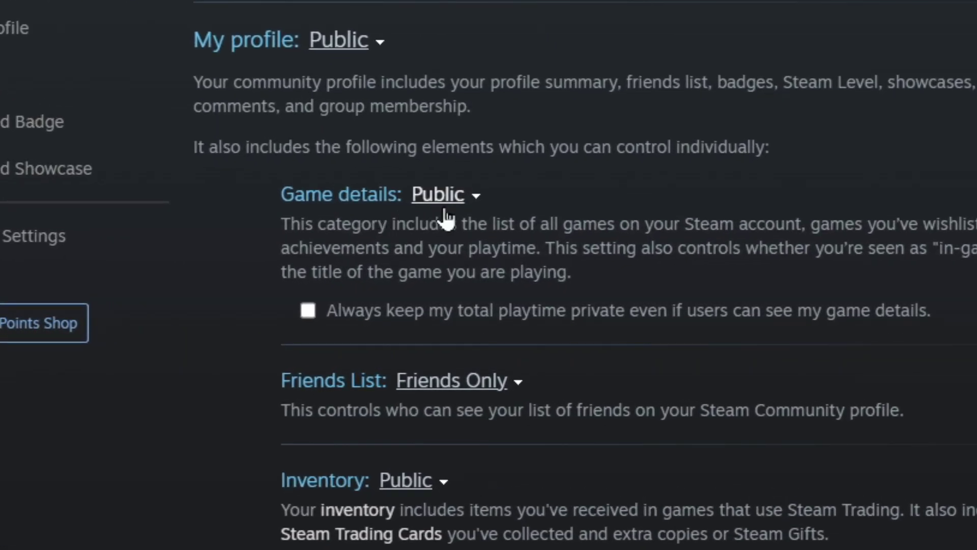
left_click(475, 196)
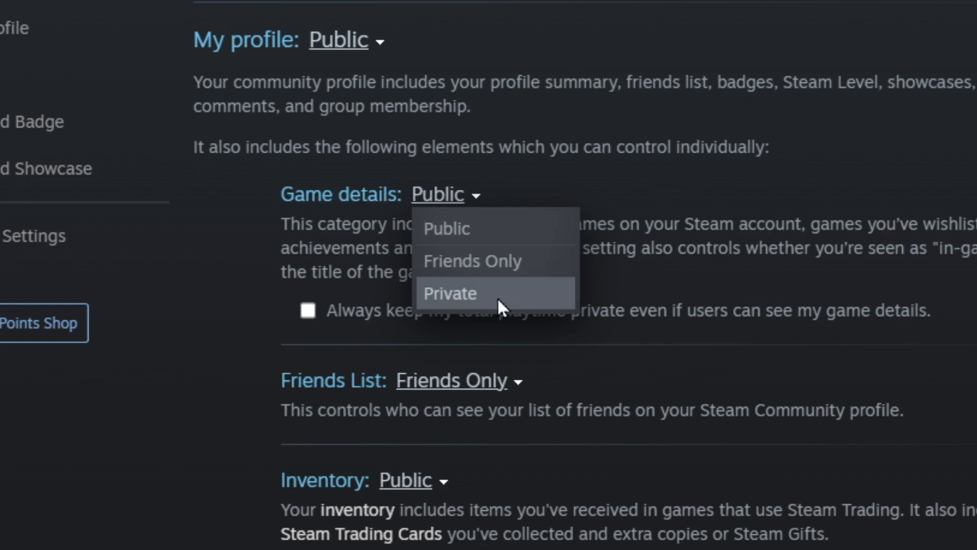
left_click(518, 300)
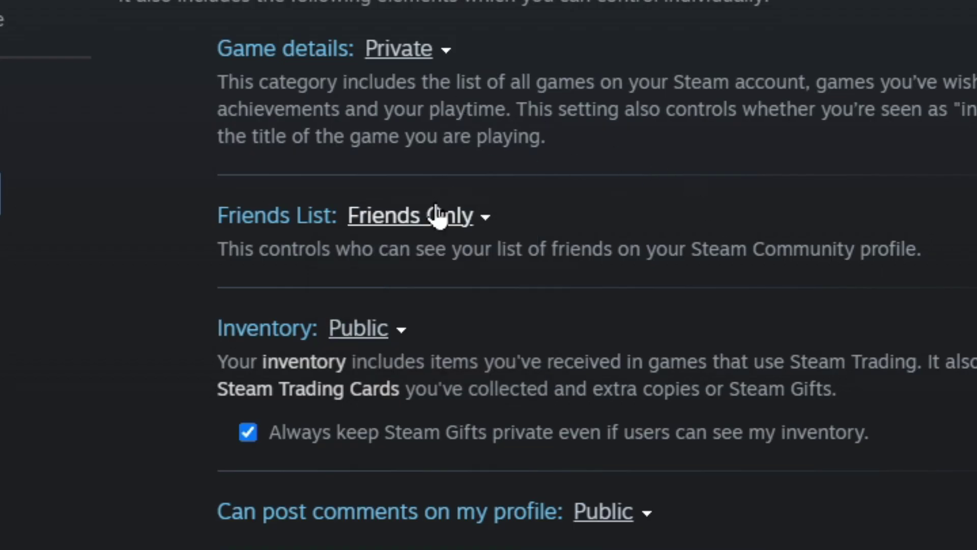
left_click(436, 214)
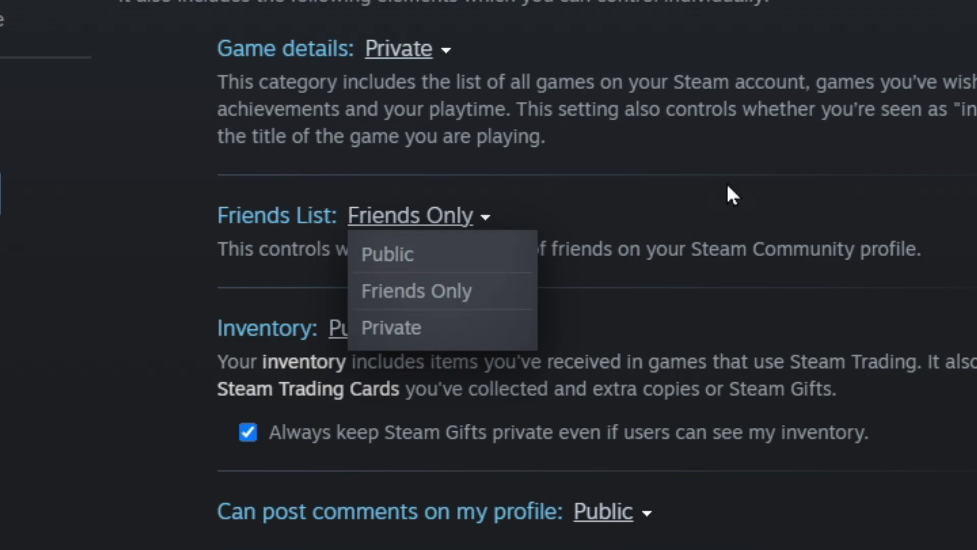
left_click(648, 186)
left_click(379, 331)
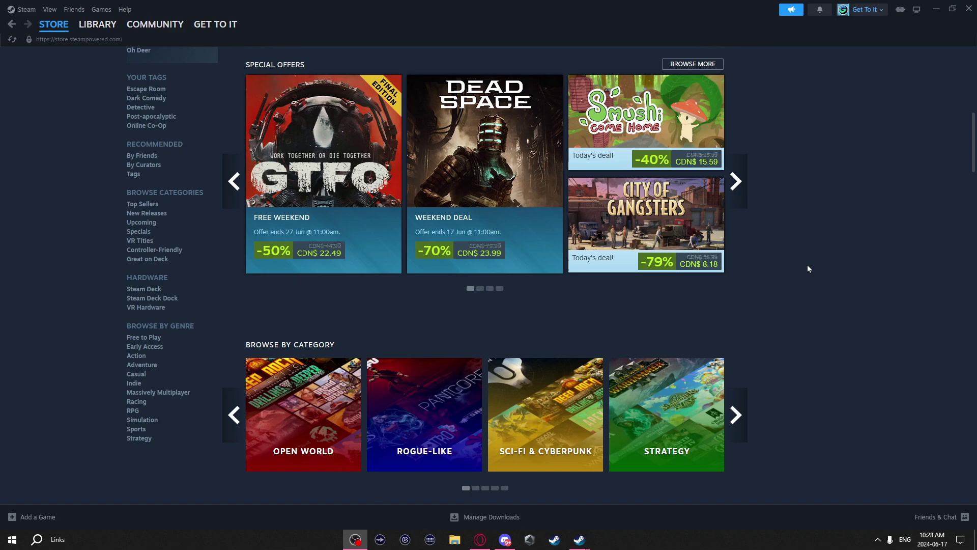
Step: Open Farm Together 2 from the recommendations based on played games and bring up its Ignore options
scroll(807, 264, "down", 7)
scroll(800, 240, "down", 4)
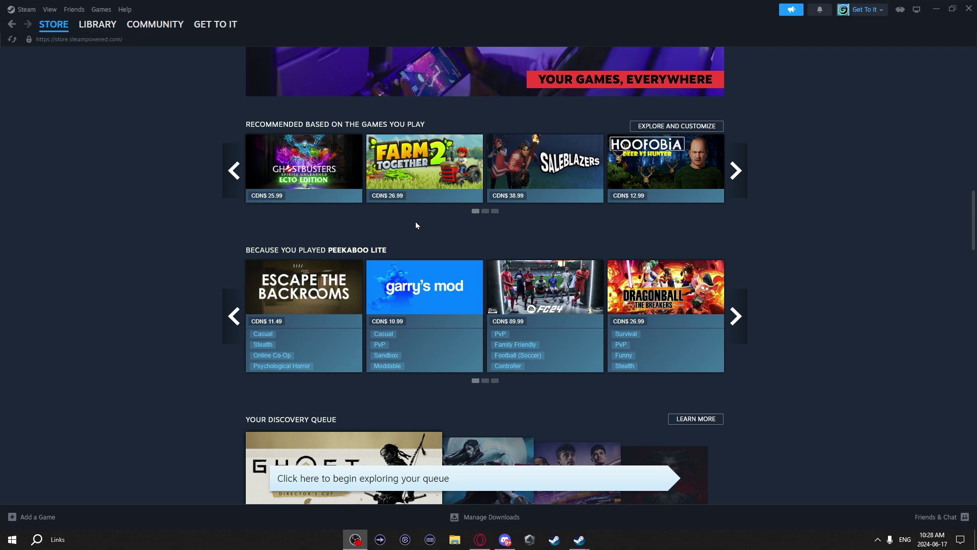
left_click(417, 151)
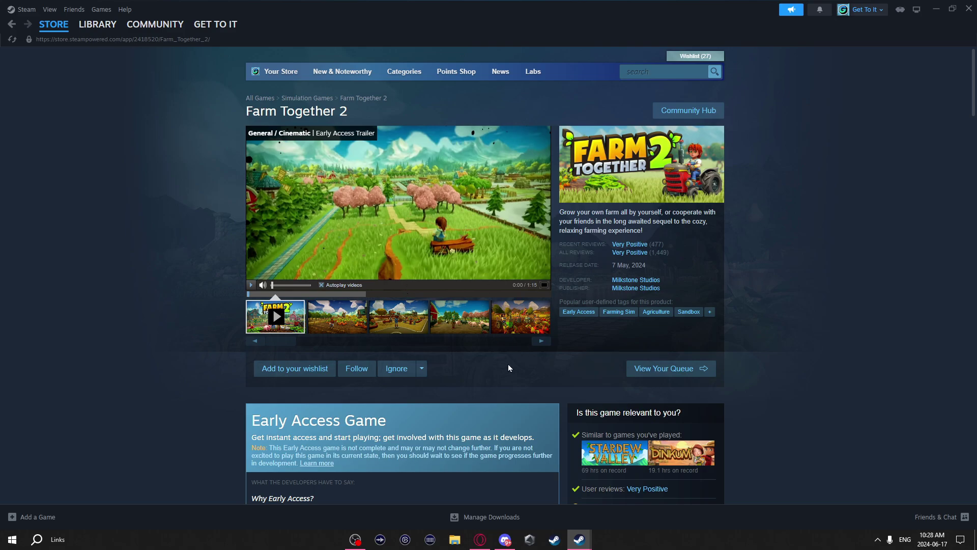
scroll(480, 346, "down", 2)
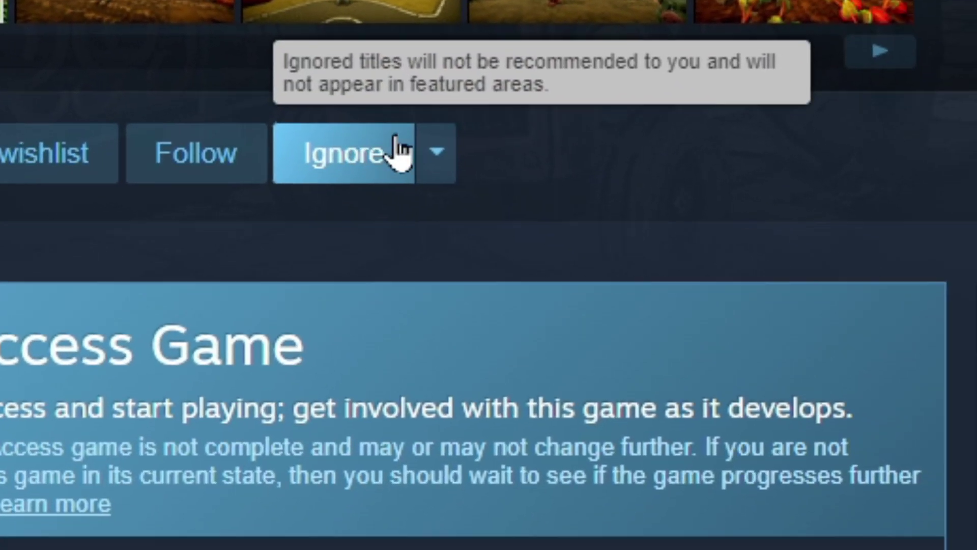
left_click(560, 189)
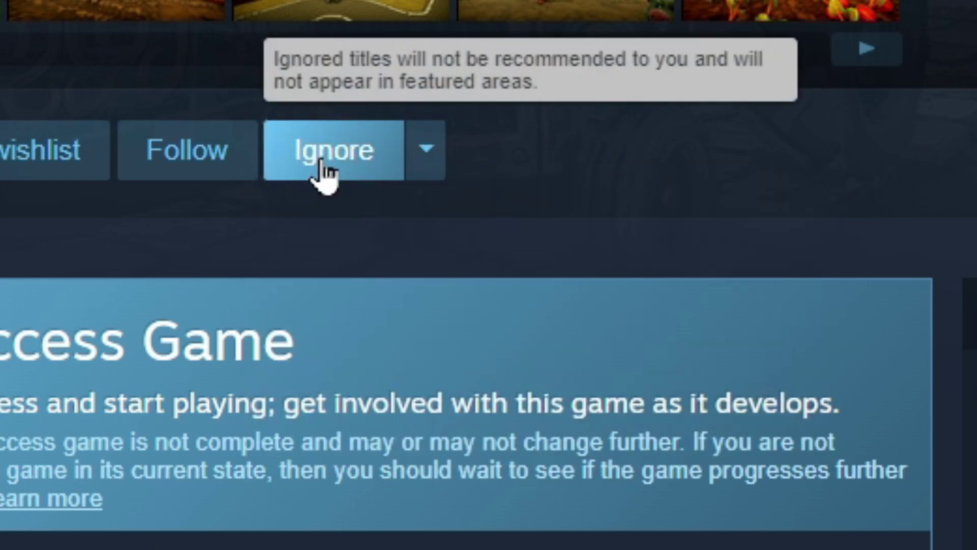
left_click(425, 175)
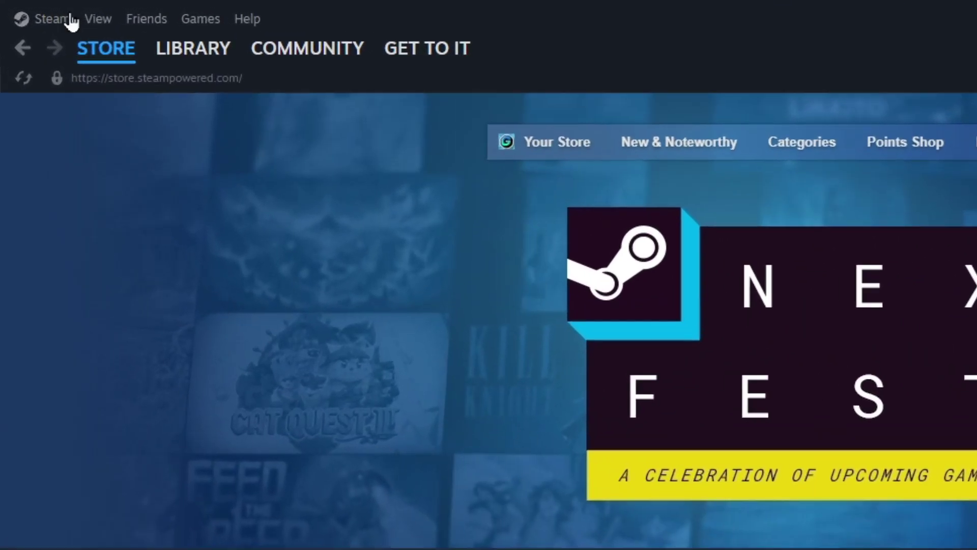
Step: Open the account's store preferences and review the product types, excluded tags, ignored products and search options
left_click(32, 10)
left_click(135, 366)
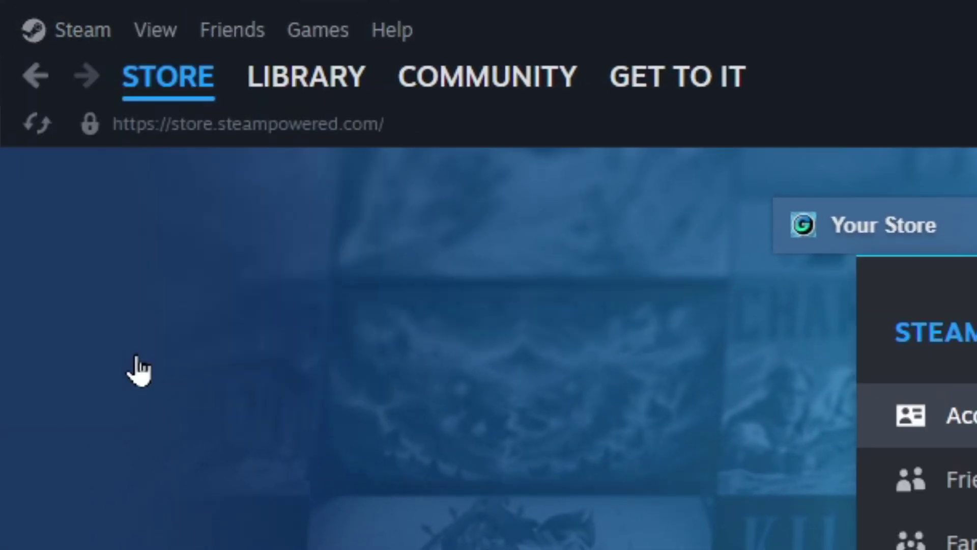
left_click(773, 187)
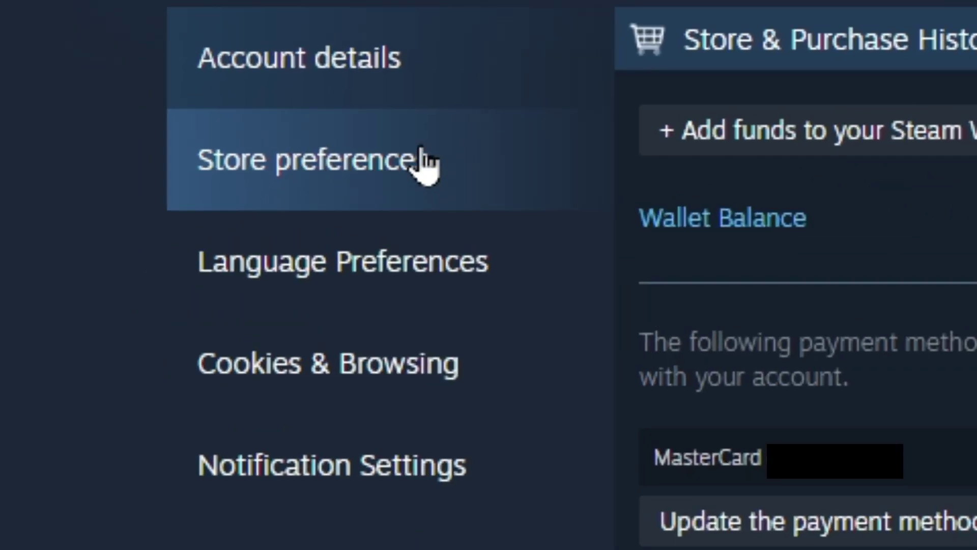
left_click(425, 162)
scroll(747, 213, "down", 10)
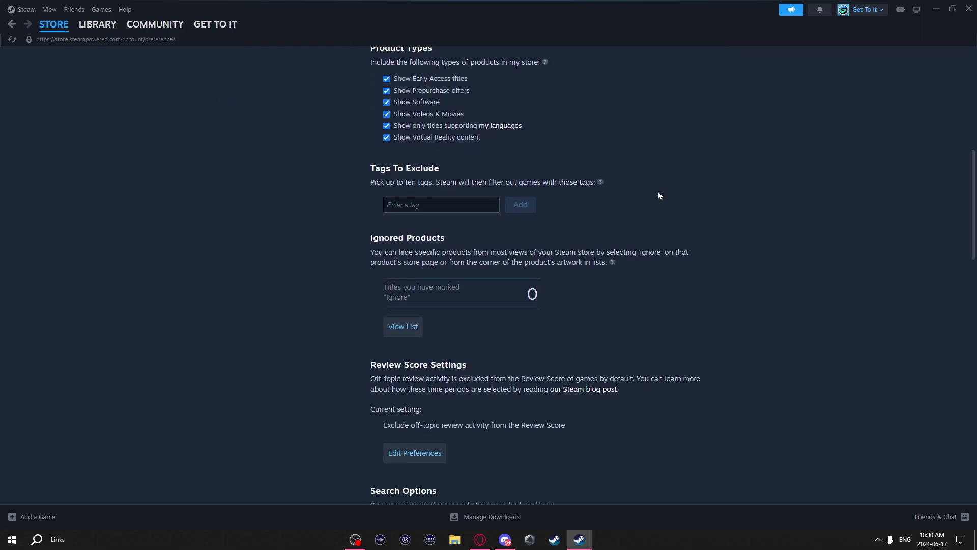
scroll(652, 190, "down", 2)
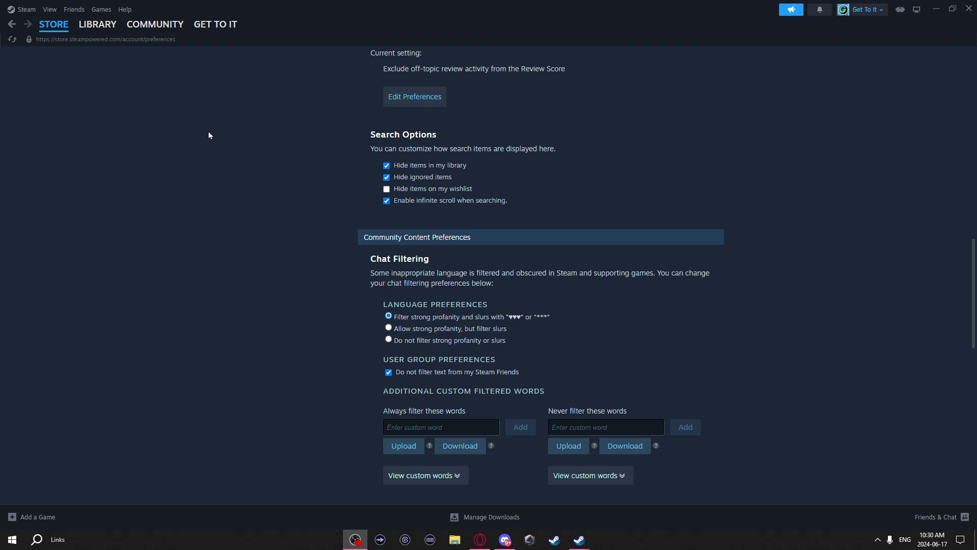
Step: Search the store for "survival" from the store home page and browse through the results
left_click(54, 25)
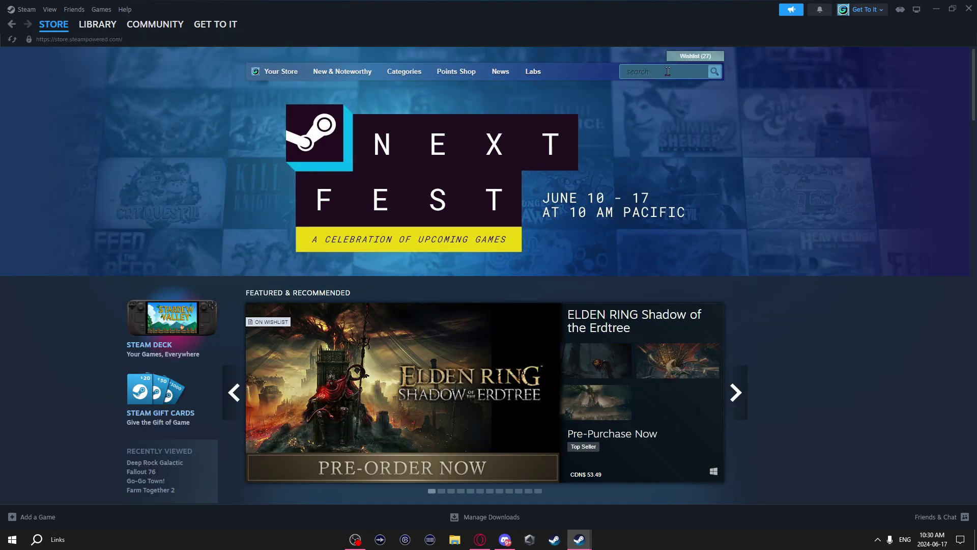
left_click(667, 71)
type("surviv")
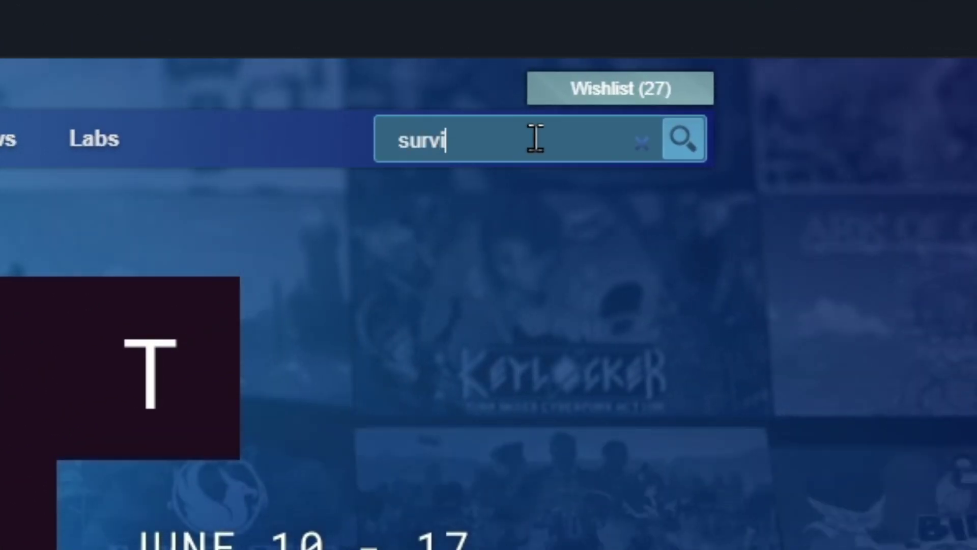
type("al")
key("Return")
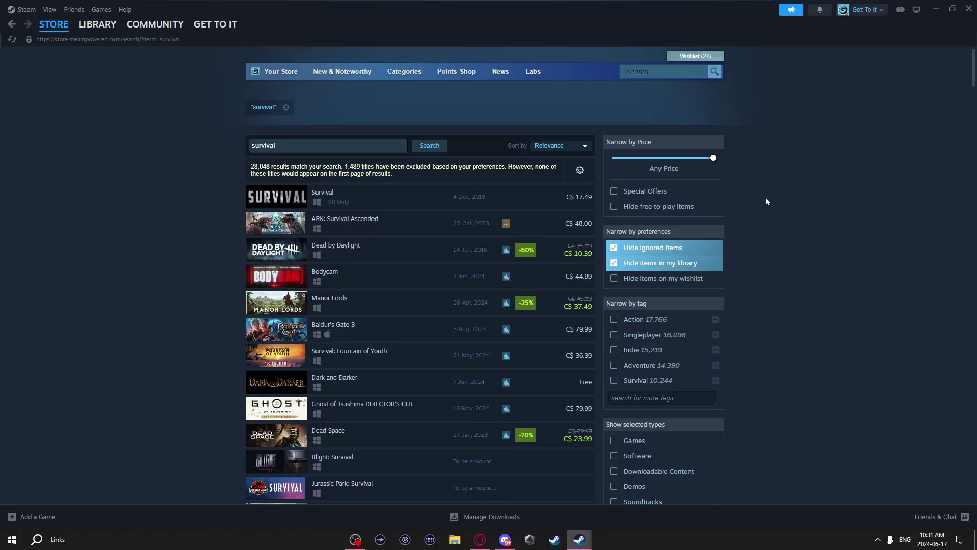
scroll(769, 187, "down", 20)
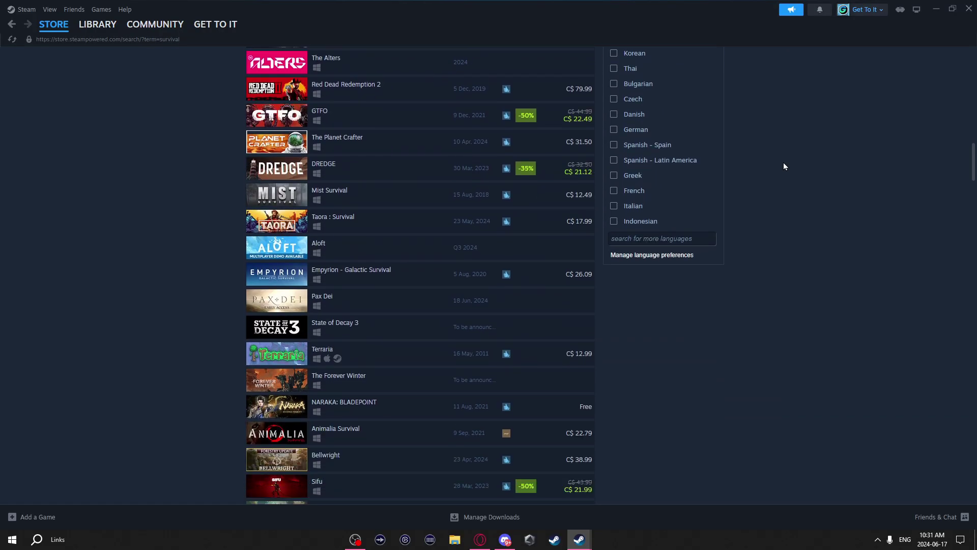
scroll(785, 173, "down", 20)
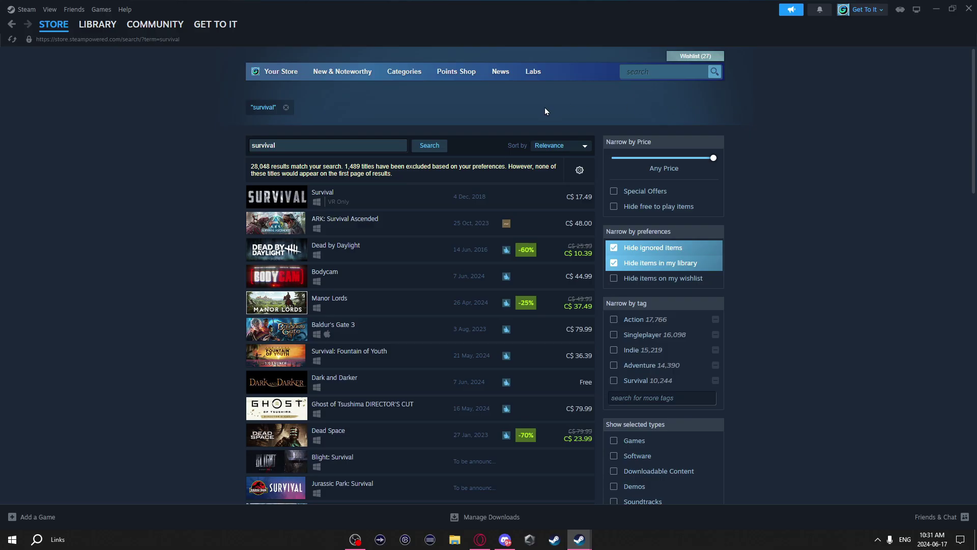
scroll(803, 142, "down", 8)
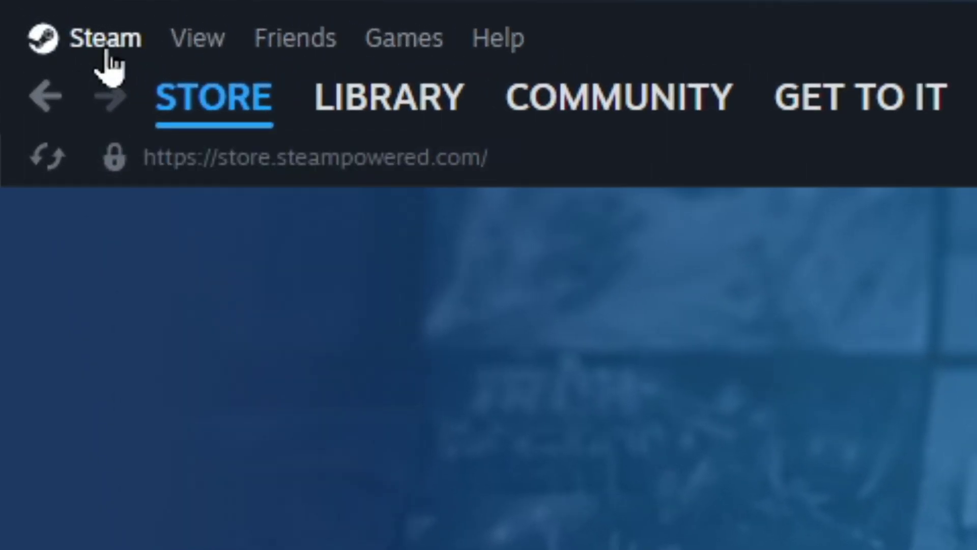
Step: Open the Storage page of the client settings to view the games installed on the drive
left_click(107, 50)
left_click(185, 450)
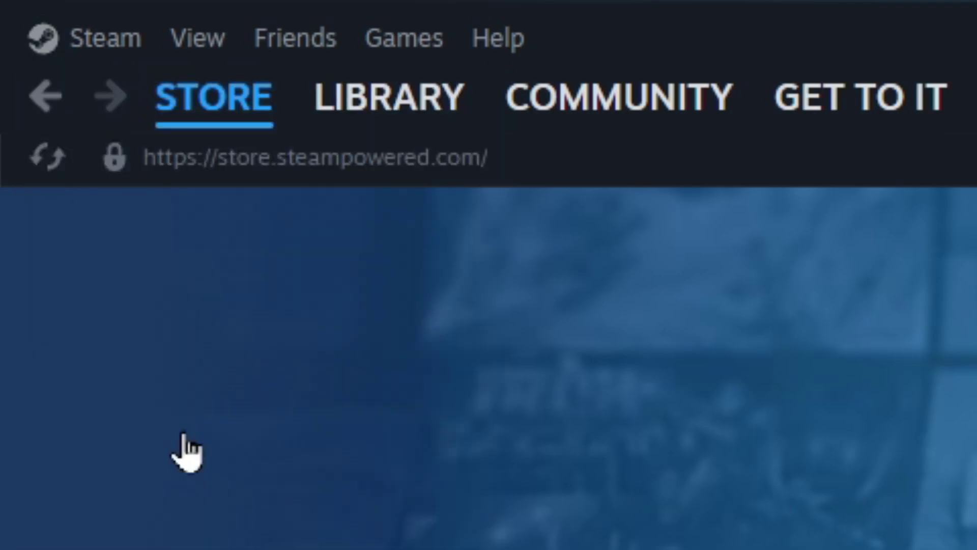
left_click(234, 306)
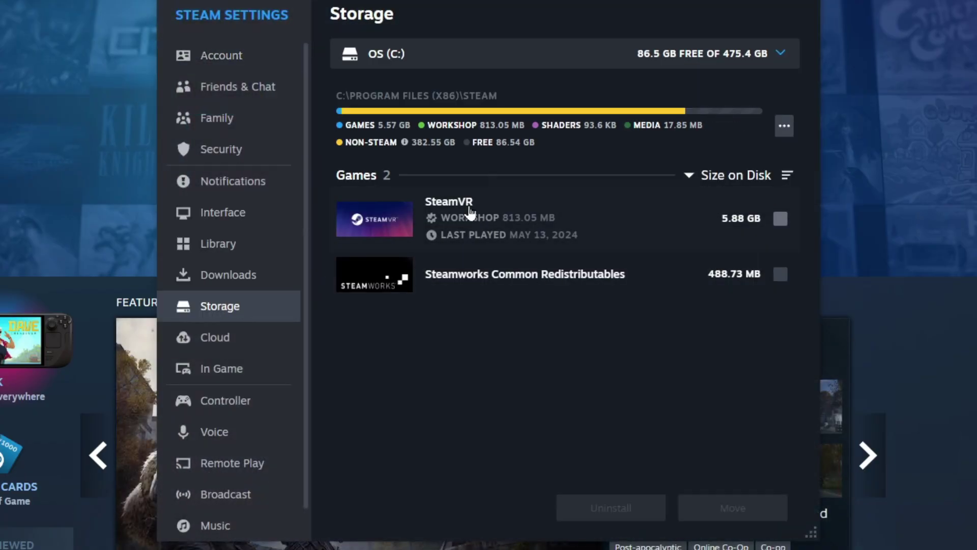
Step: Switch the storage view to the other drive and select Fallout 76, ELDEN RING and Tower Unite in its games list
left_click(559, 54)
left_click(540, 97)
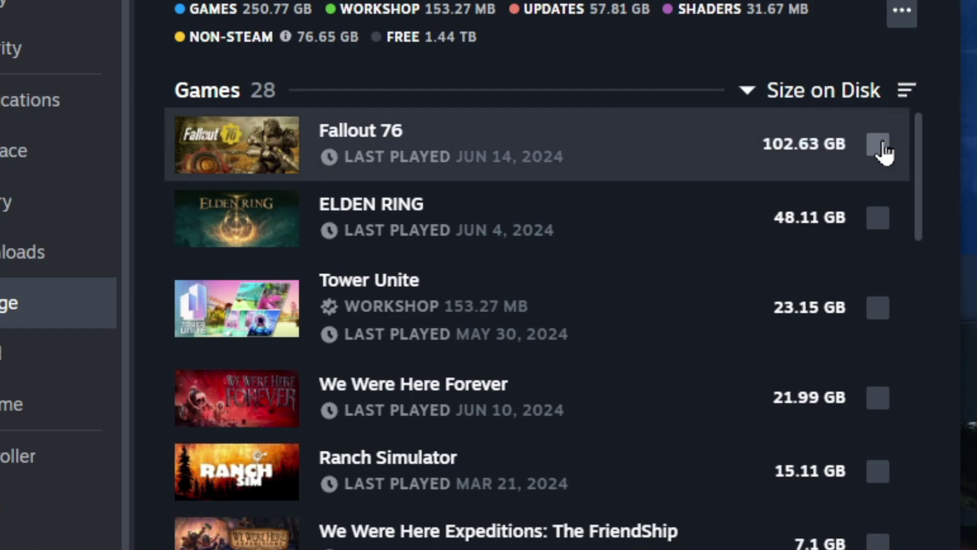
left_click(880, 146)
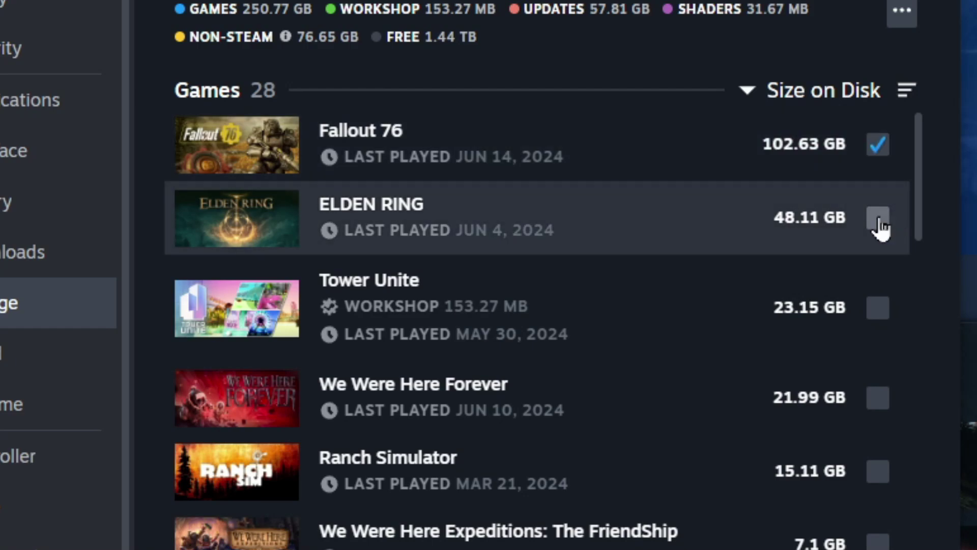
left_click(878, 220)
left_click(879, 310)
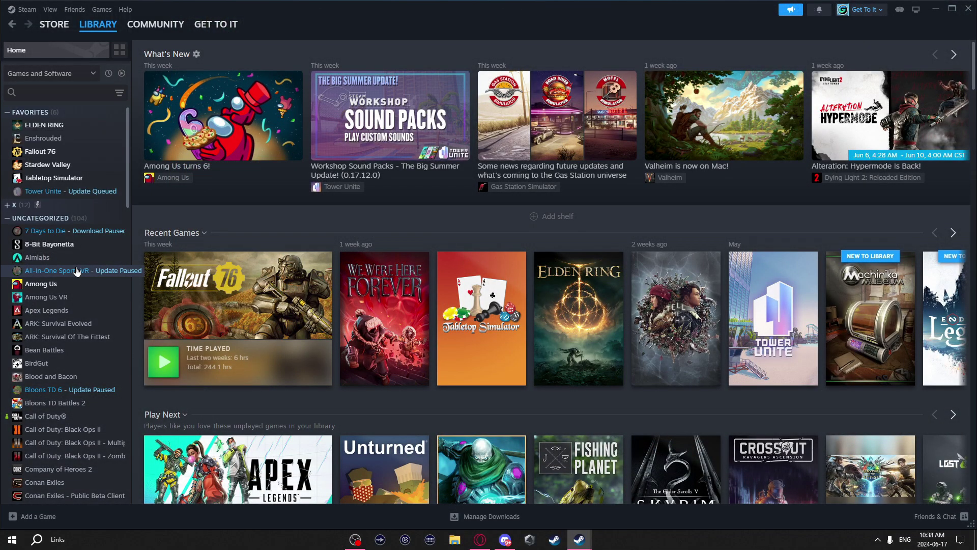
Step: Select Call of Duty, Black Ops II, Bloons TD Battles 2, Blood and Bacon, BirdGut and ARK: Survival Evolved together in the library and bring up their options
scroll(76, 271, "down", 3)
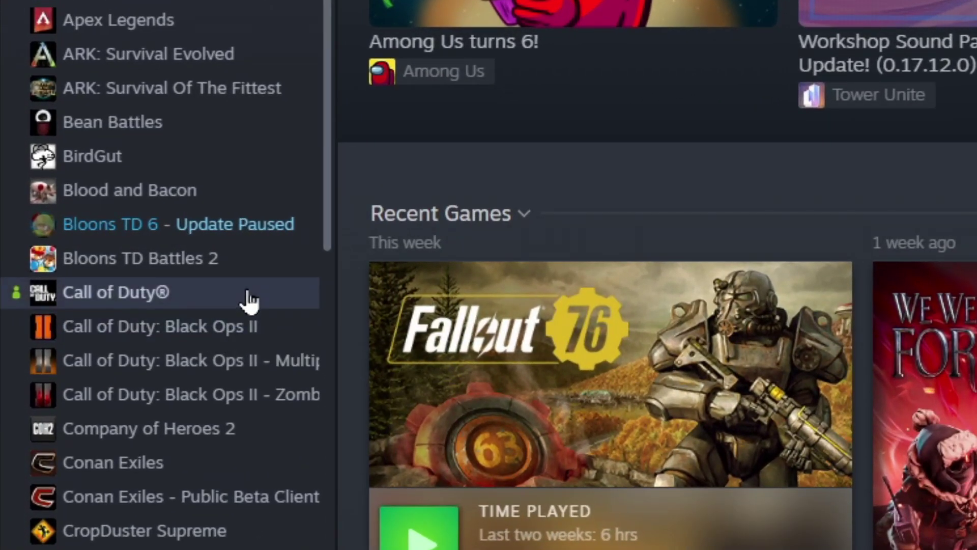
left_click(250, 302)
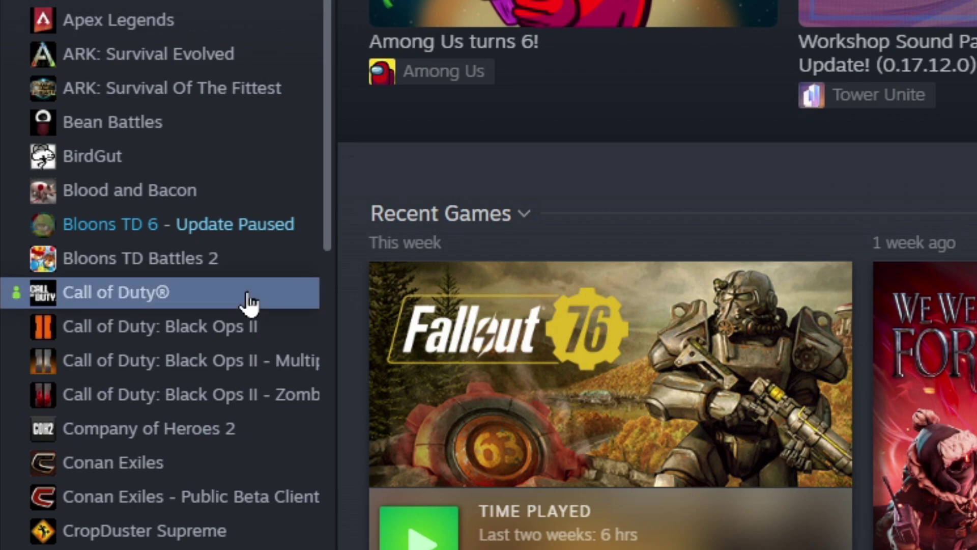
left_click(276, 337, "shift")
left_click(239, 192, "shift")
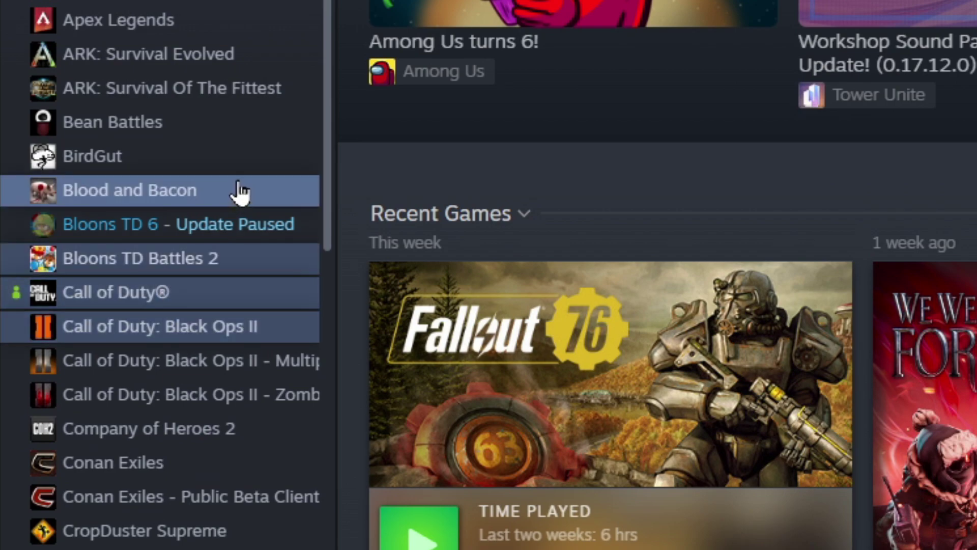
left_click(246, 156, "shift")
left_click(251, 62, "ctrl")
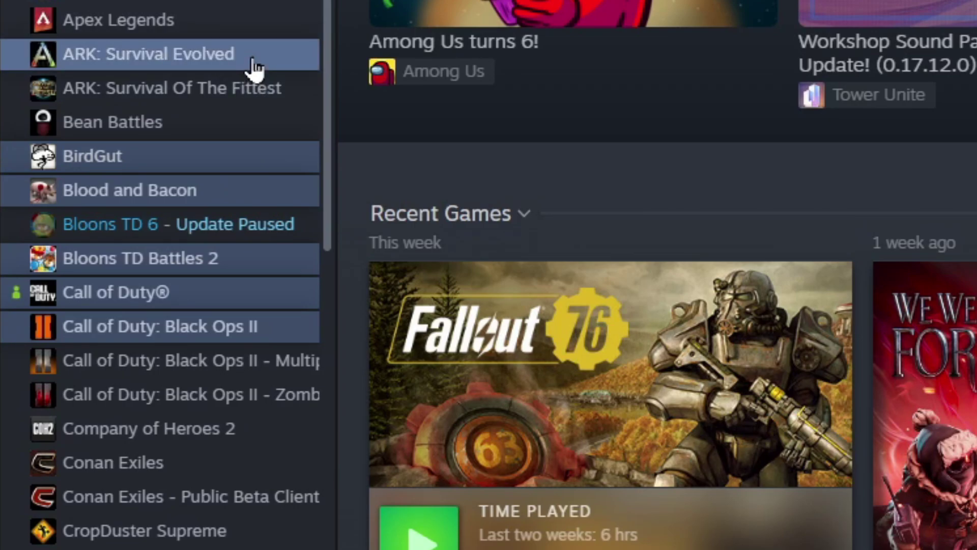
right_click(213, 151)
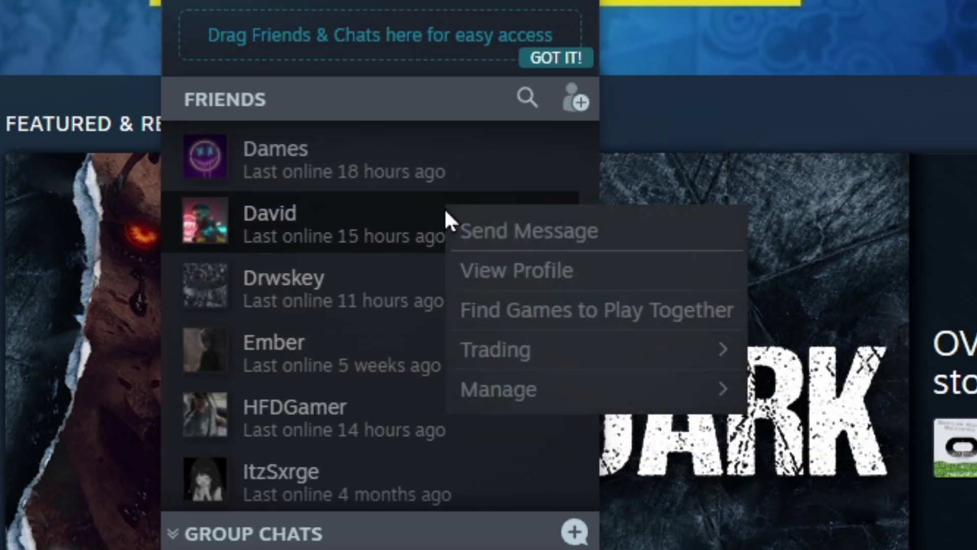
Step: Override the default notification settings for the chosen friend and enable showing a notification when this friend comes online
mouse_move(781, 547)
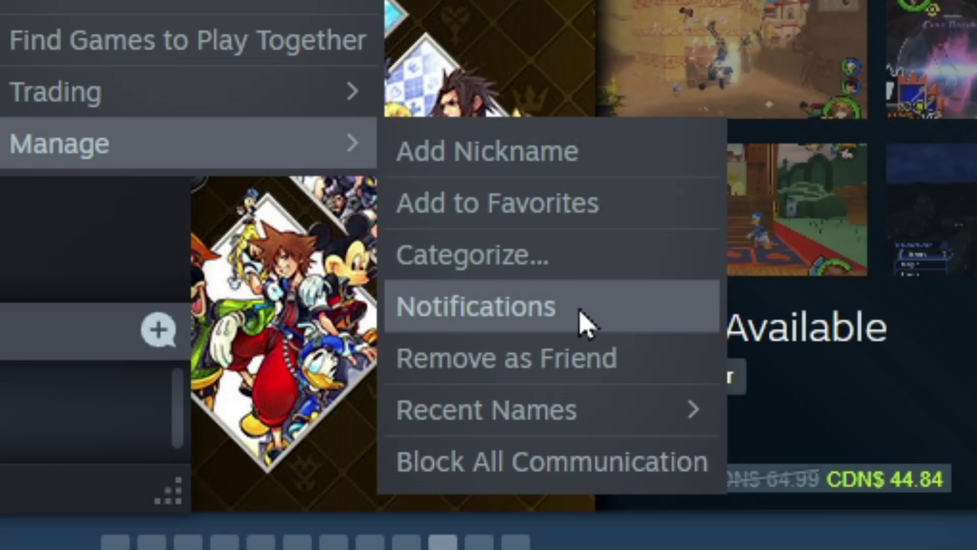
left_click(584, 323)
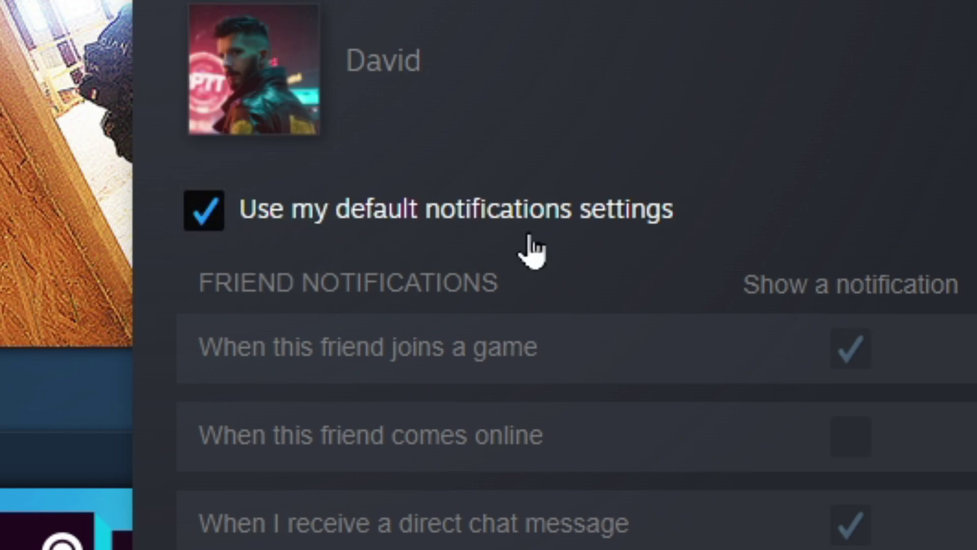
left_click(209, 215)
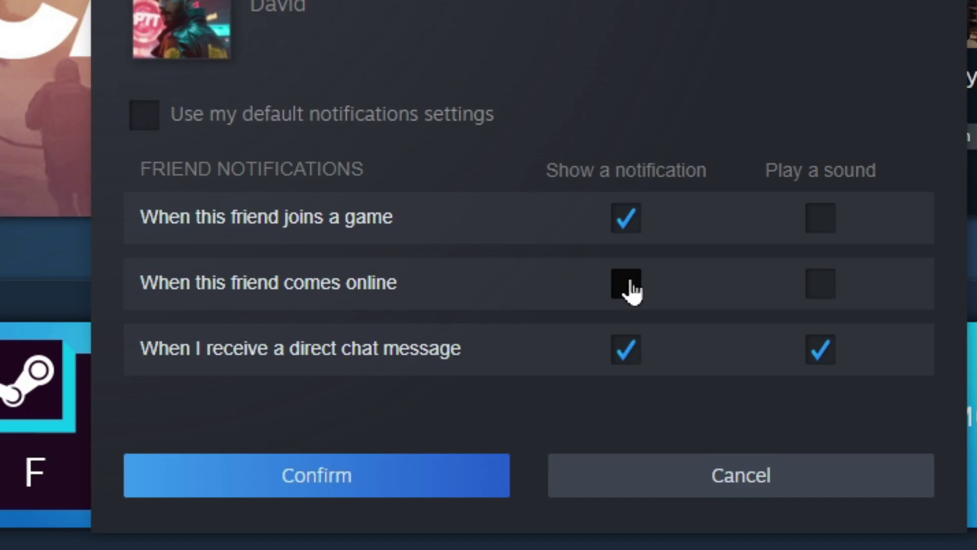
left_click(852, 439)
left_click(633, 288)
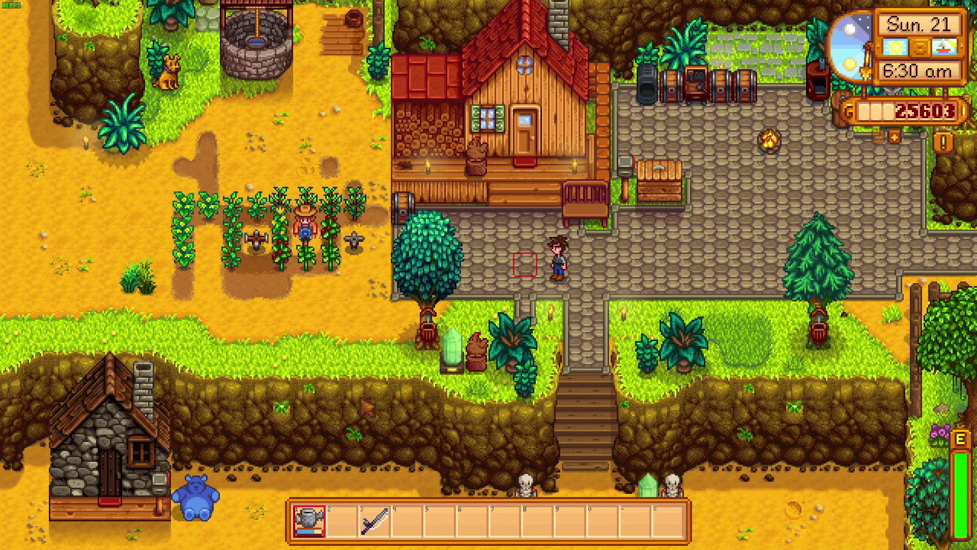
Step: Open the Achievements window in the Stardew Valley overlay, pin it to the game and return to playing
key("shift+Tab")
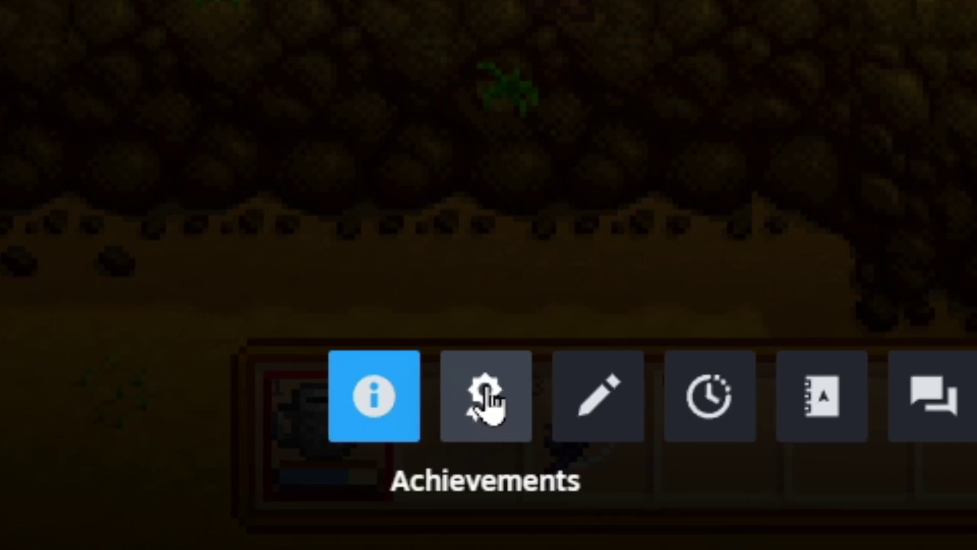
left_click(484, 397)
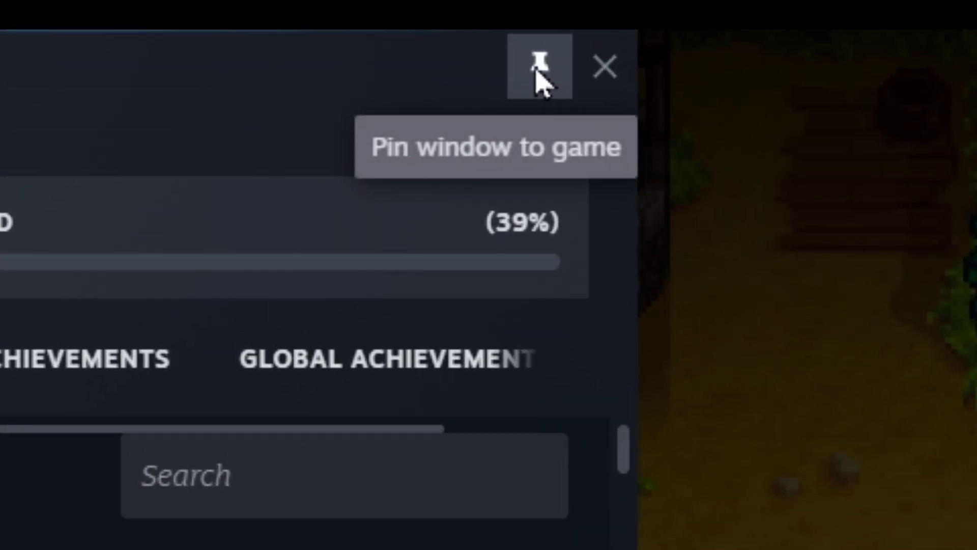
left_click(538, 71)
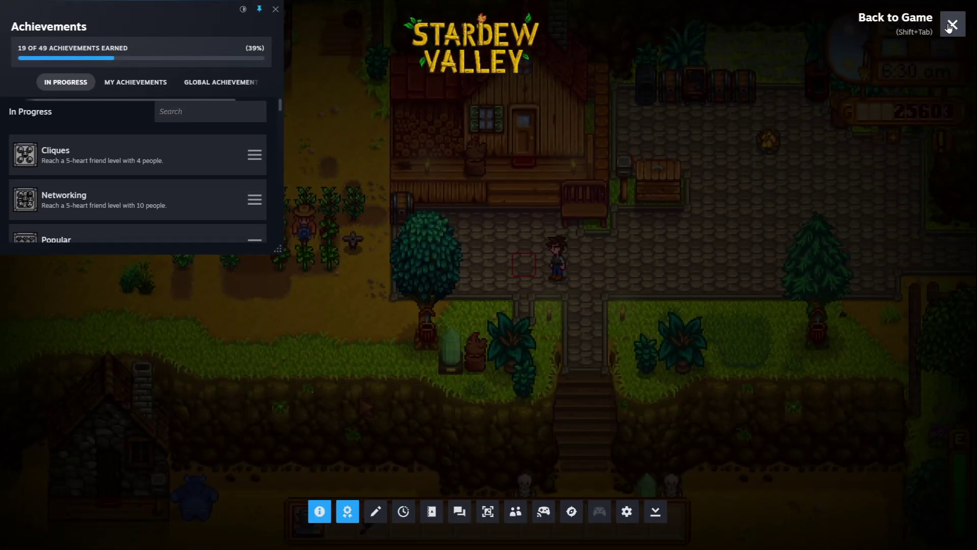
left_click(948, 26)
key("s")
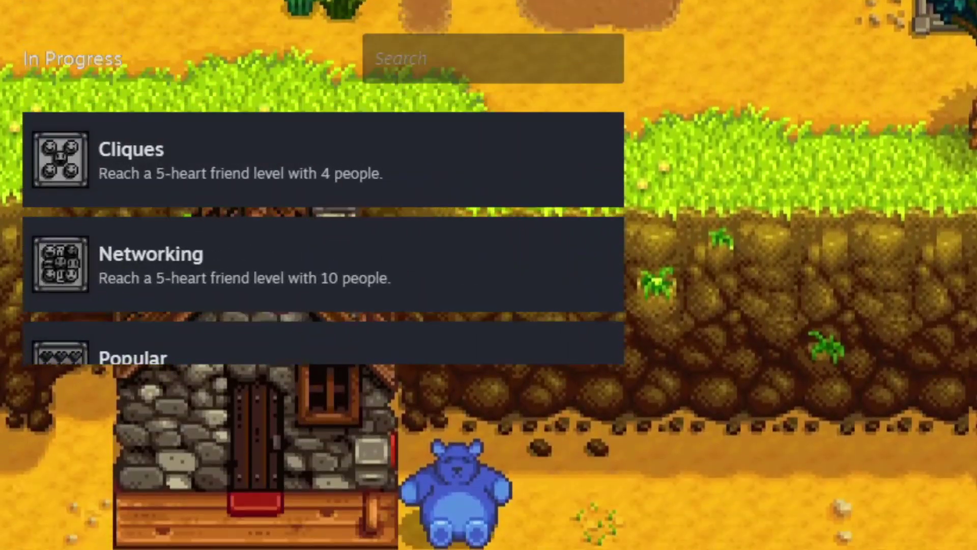
Step: Reopen the in-game overlay, unpin the Achievements window and close it
key("shift+Tab")
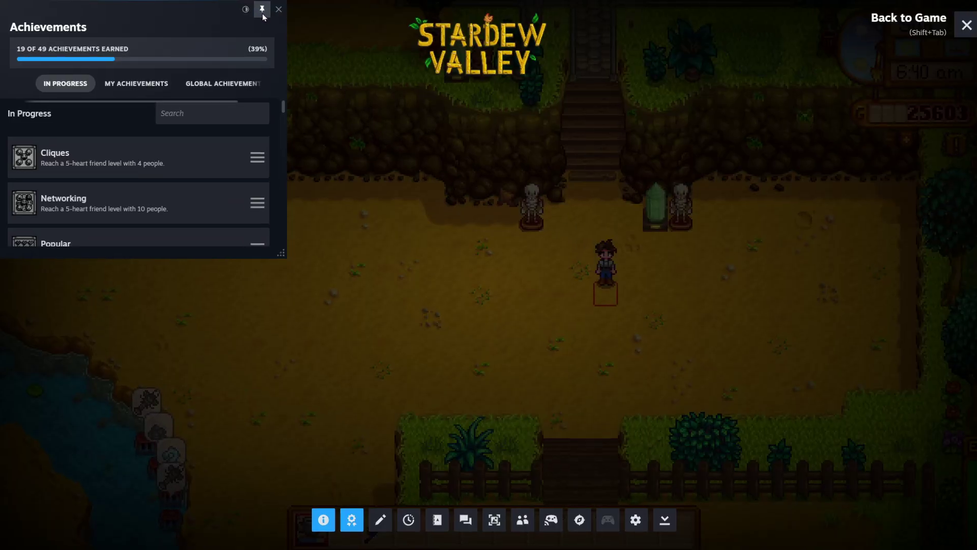
left_click(260, 8)
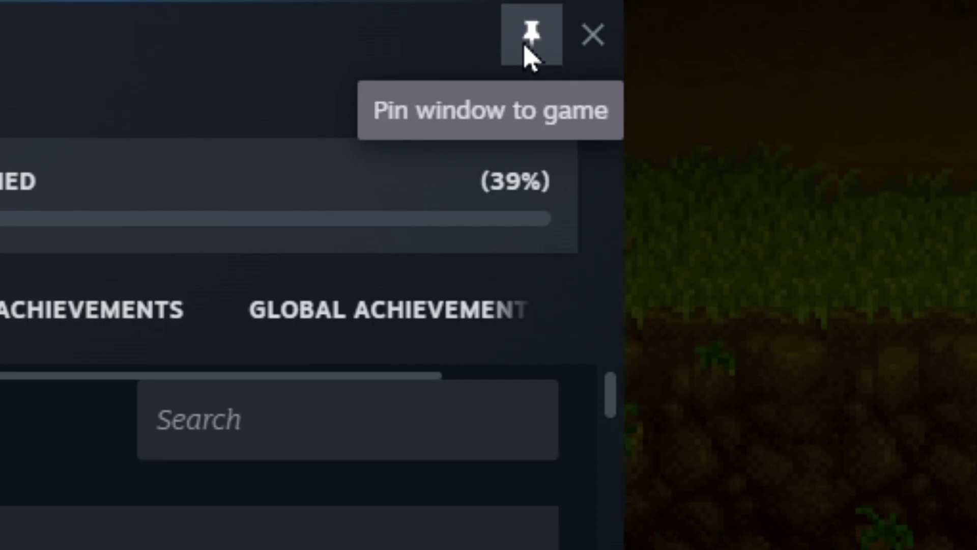
left_click(610, 40)
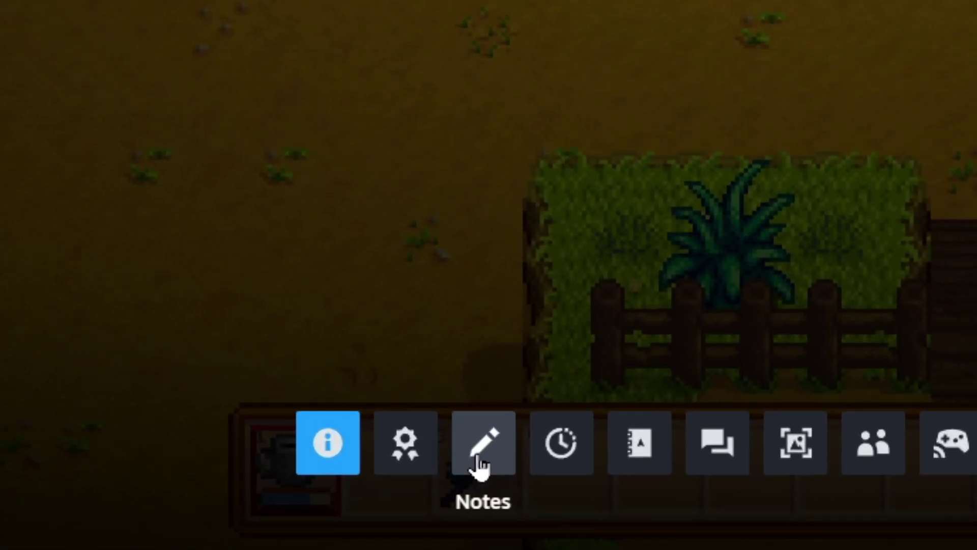
Step: Open the overlay's Notes, write a note reading "subscribe" with its window pinned to the game, and return to playing
left_click(479, 463)
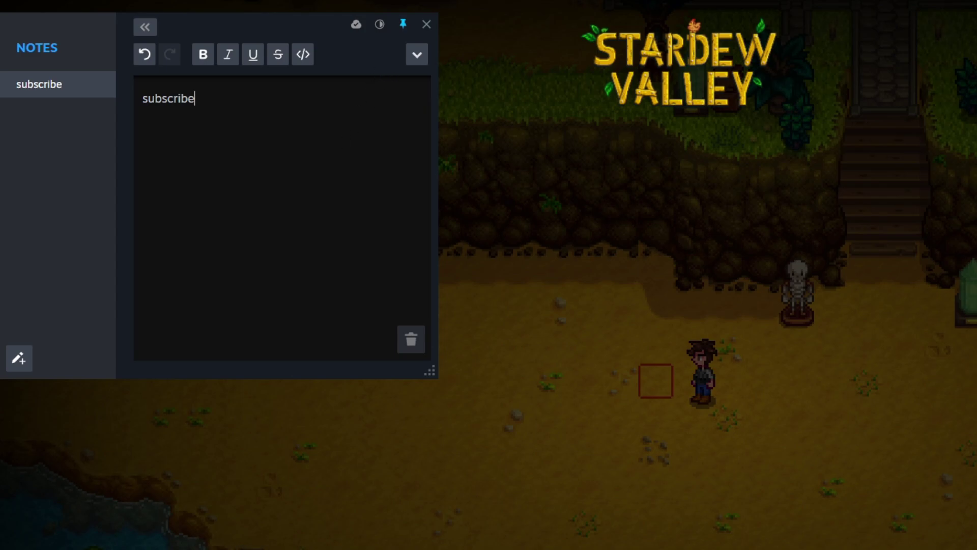
key("shift+Tab")
key("a")
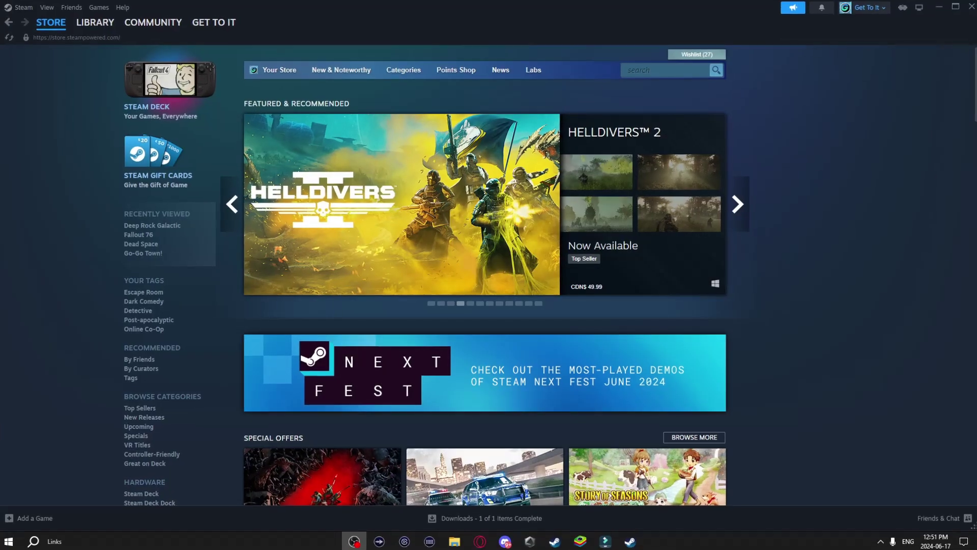